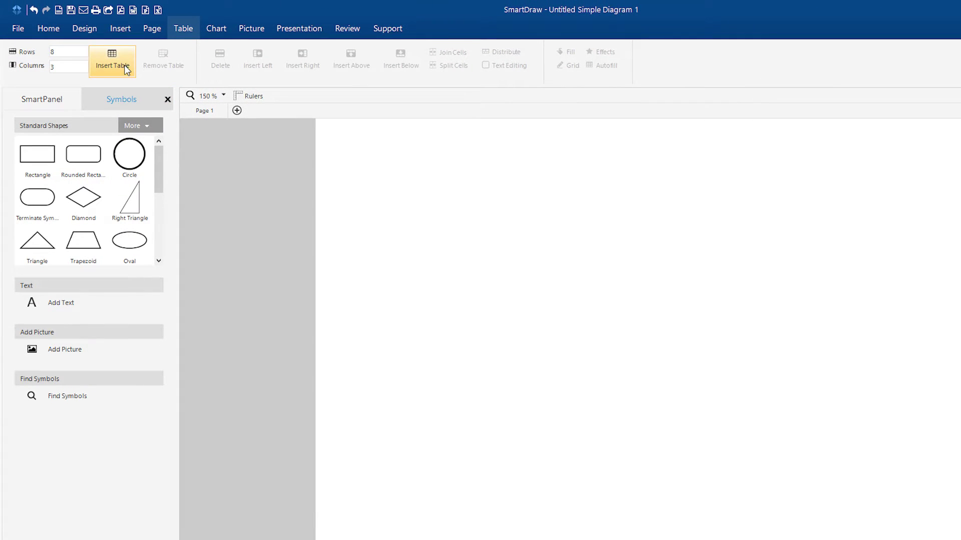
# Insert an 8-by-3 table on the page, then add table grids inside the diamond and circle
pyautogui.click(125, 66)
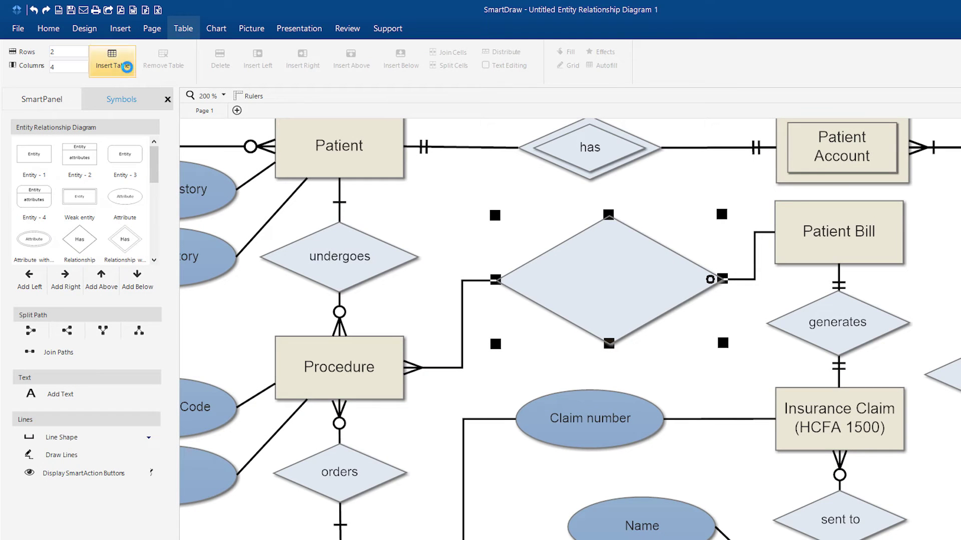
pyautogui.click(126, 67)
pyautogui.click(192, 132)
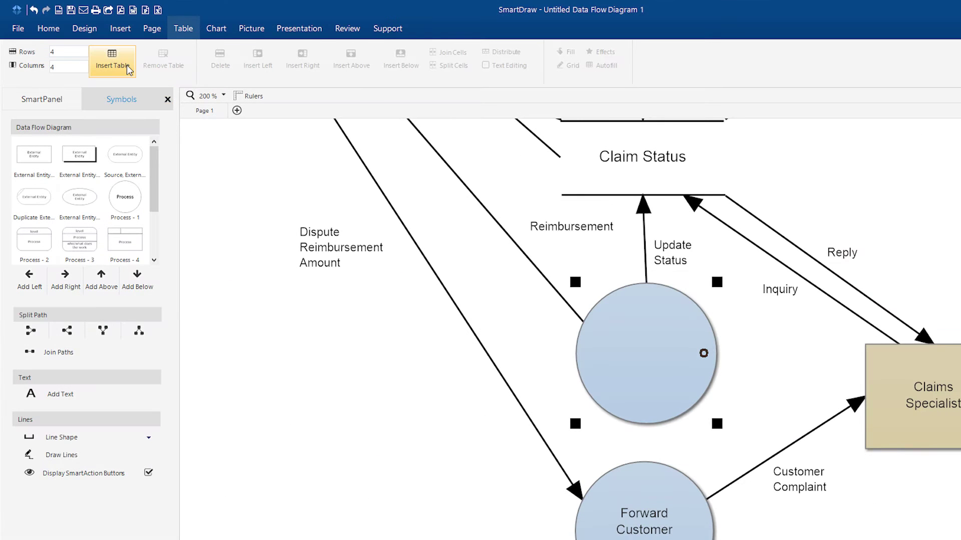
pyautogui.click(127, 66)
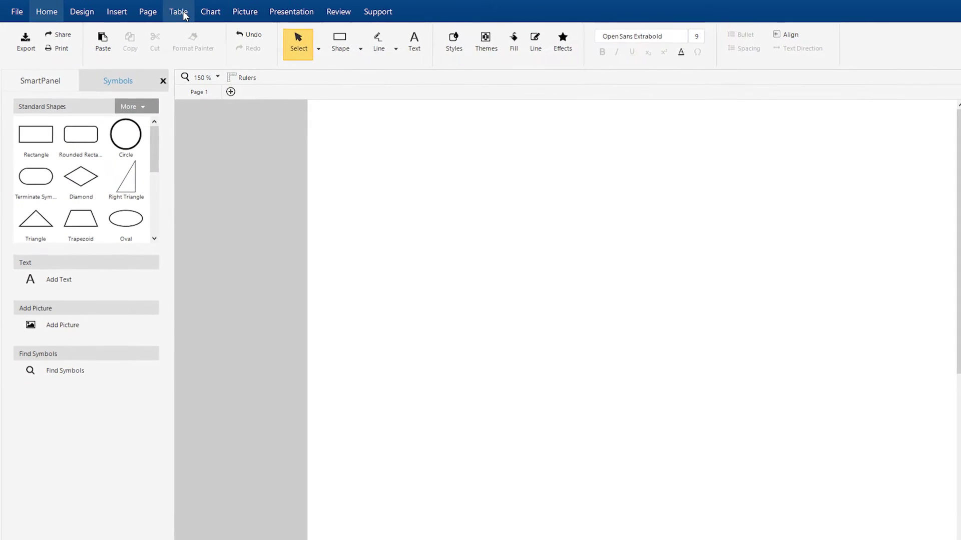
# Insert a new table with 12 rows and 8 columns
pyautogui.click(183, 15)
pyautogui.click(68, 35)
pyautogui.click(65, 120)
pyautogui.click(113, 47)
# Select the table's top-left cell and space all eight columns evenly
pyautogui.click(268, 152)
pyautogui.click(271, 156)
pyautogui.click(456, 49)
pyautogui.click(513, 36)
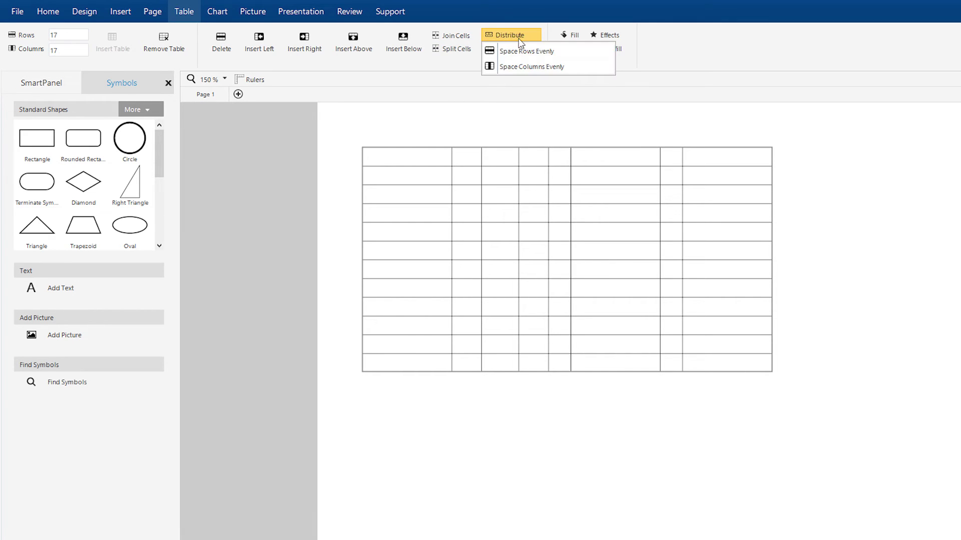
pyautogui.click(554, 66)
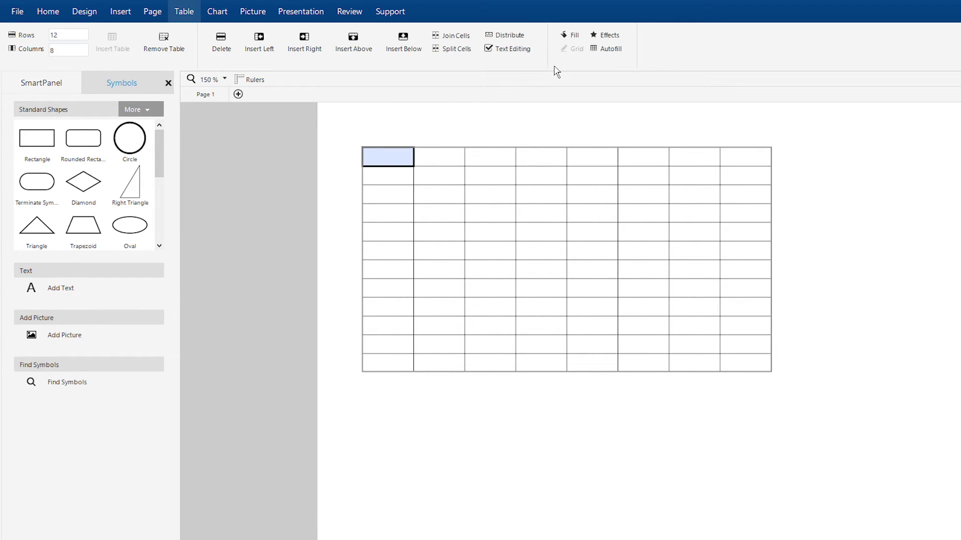